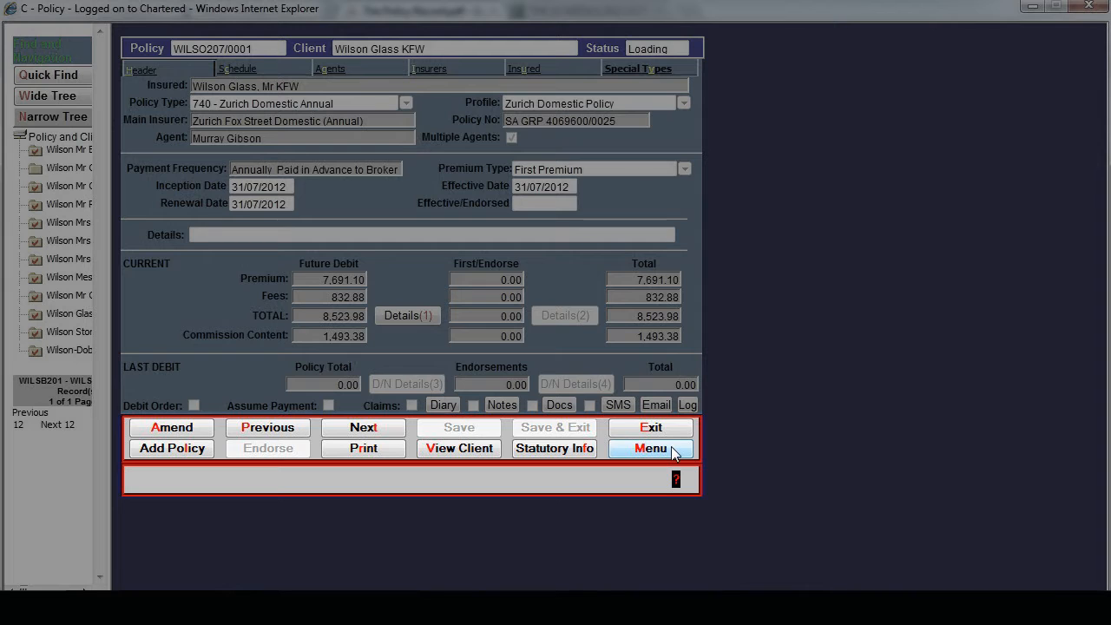
- Examine the font and font size choices for the old schedule font change, and leave without saving
{"action": "key", "text": "alt+m"}
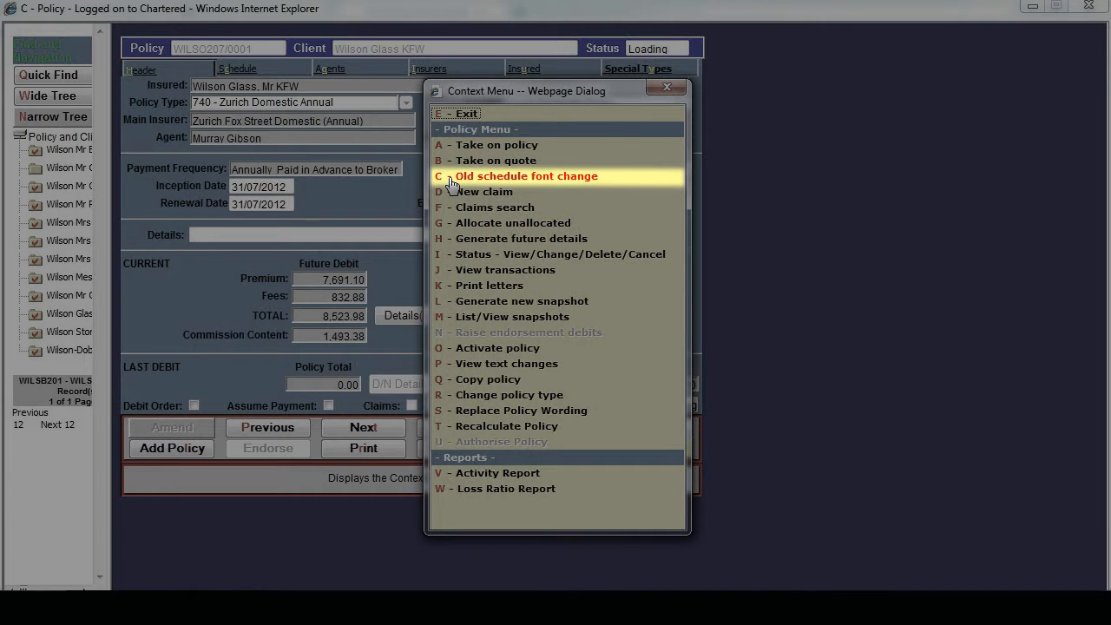
{"action": "left_click", "coordinate": [451, 184]}
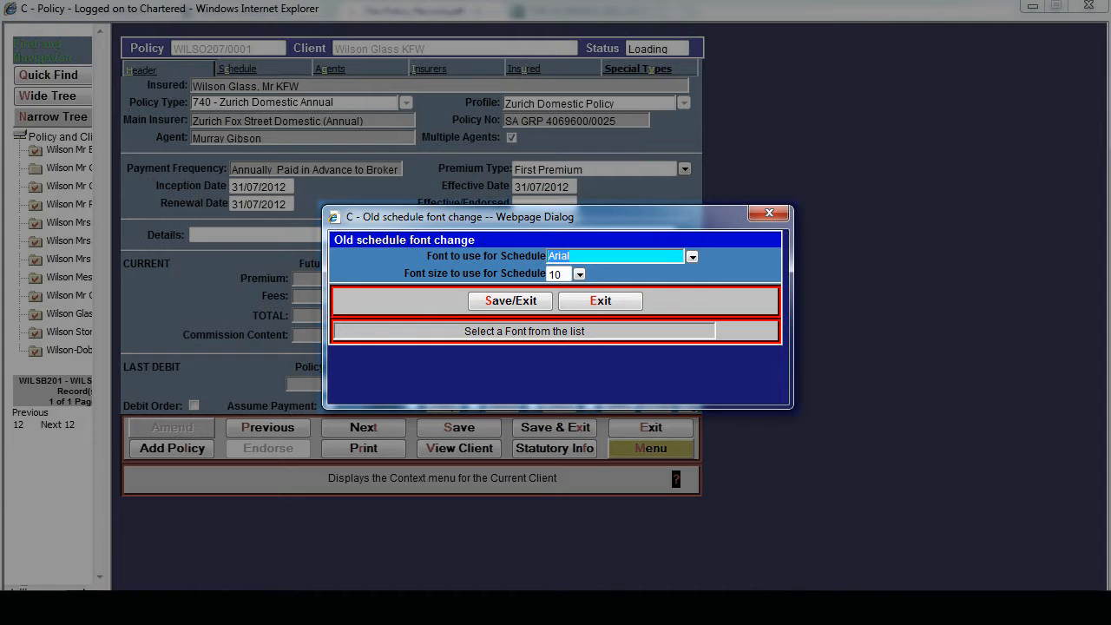
{"action": "left_click", "coordinate": [692, 257]}
{"action": "left_click", "coordinate": [580, 276]}
{"action": "left_click", "coordinate": [579, 276]}
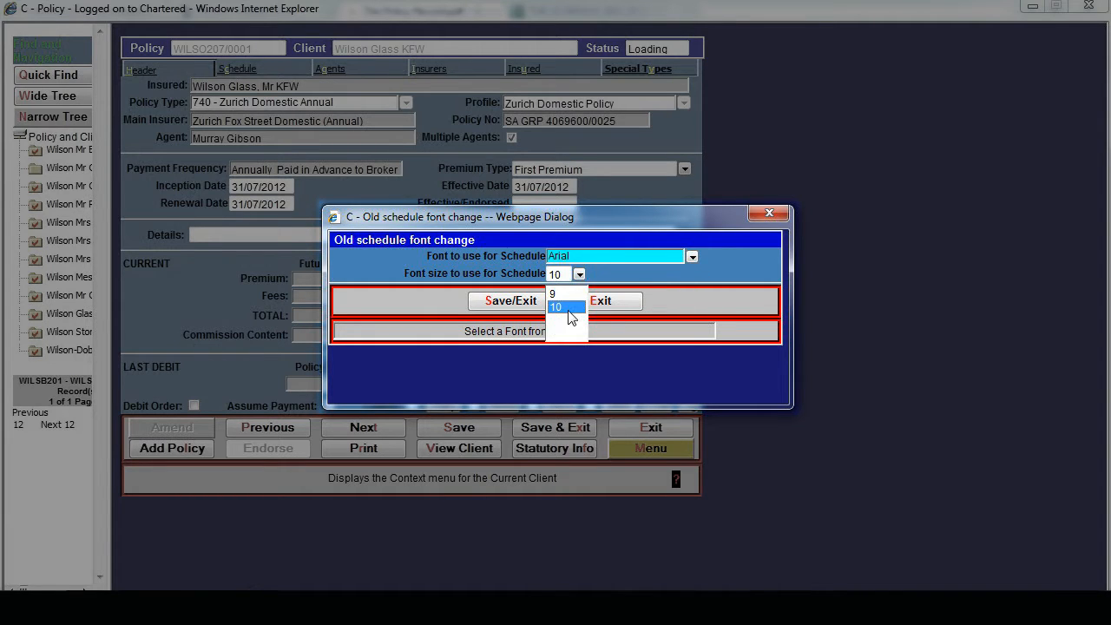
{"action": "left_click", "coordinate": [569, 307]}
{"action": "left_click", "coordinate": [619, 304]}
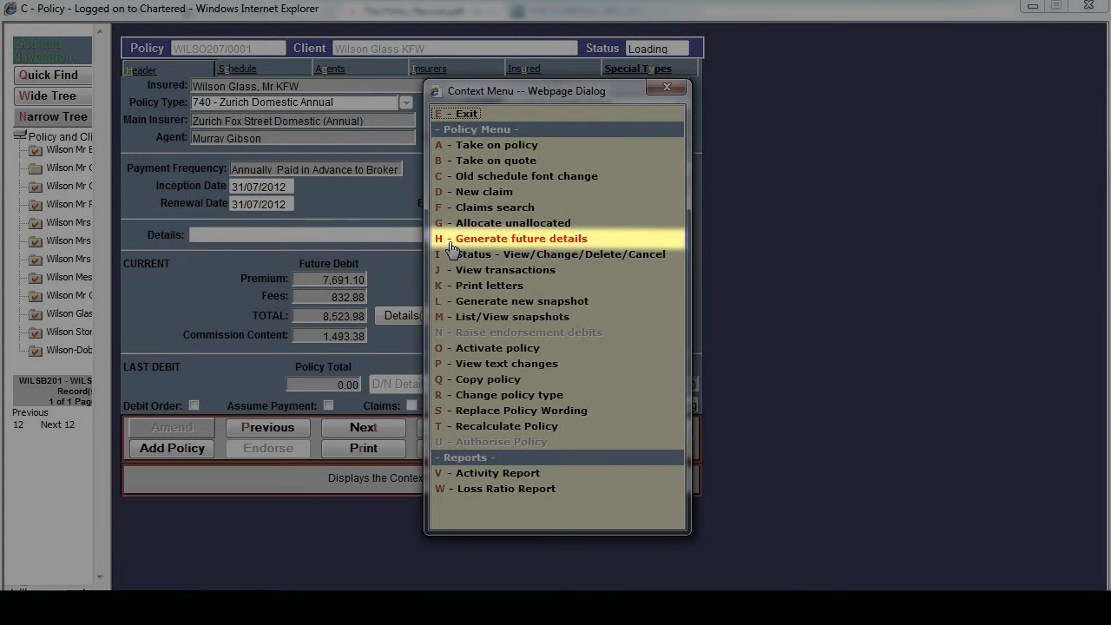
- Generate future details for the policy with updates enabled for sum insured, CFGs and M&M values
{"action": "left_click", "coordinate": [450, 244]}
{"action": "left_click", "coordinate": [383, 292]}
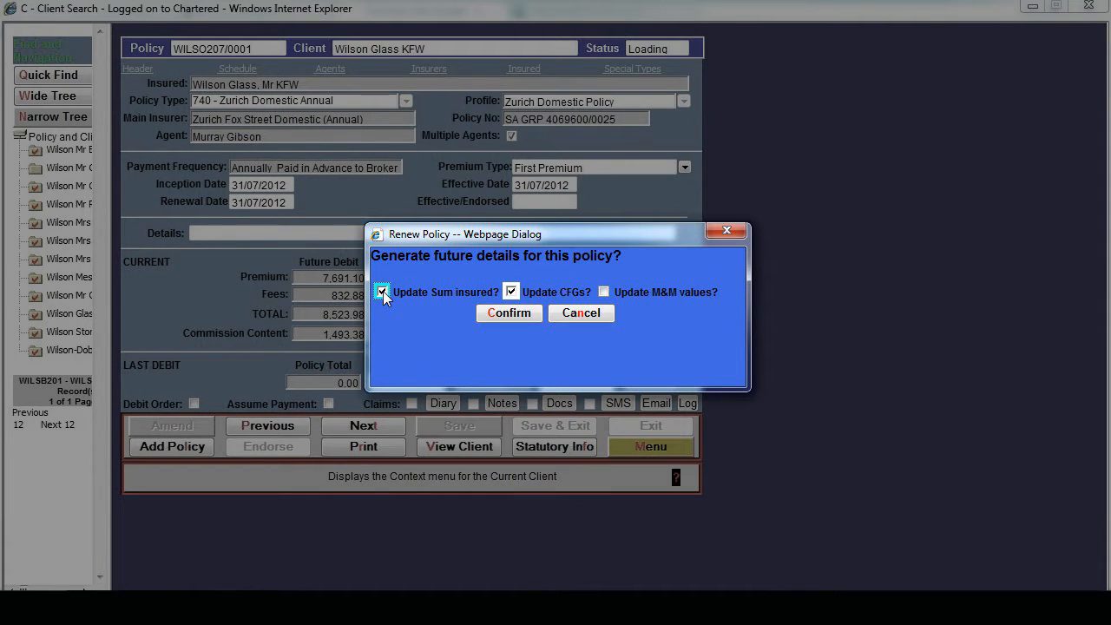
{"action": "left_click", "coordinate": [603, 292]}
{"action": "left_click", "coordinate": [508, 313]}
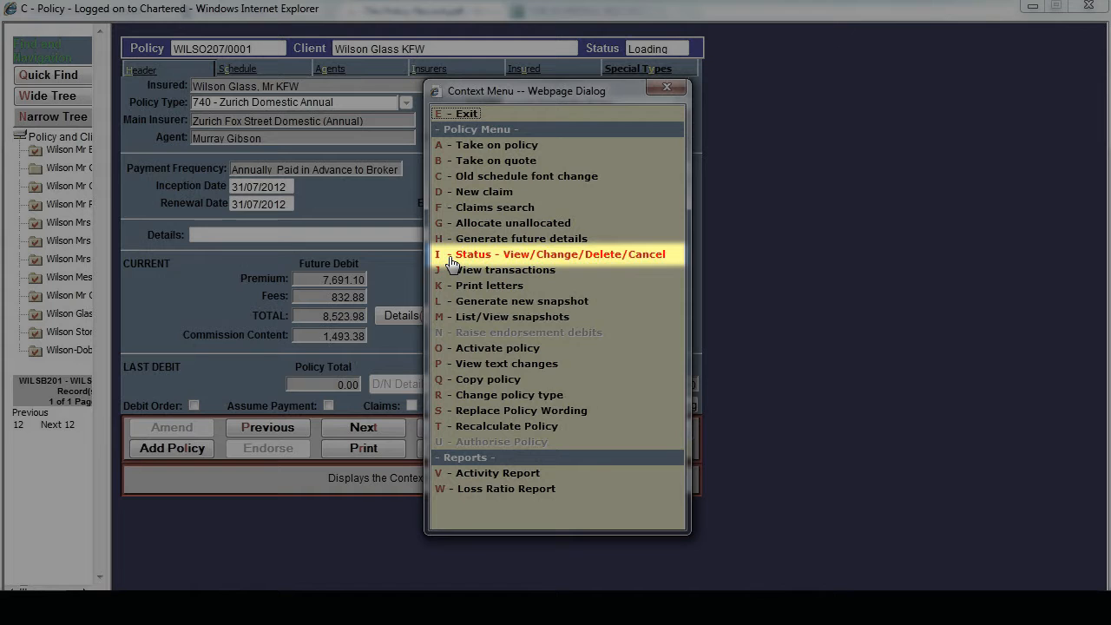
- Open the policy's status information for viewing or changing and examine the available Status and Reason choices
{"action": "left_click", "coordinate": [451, 254]}
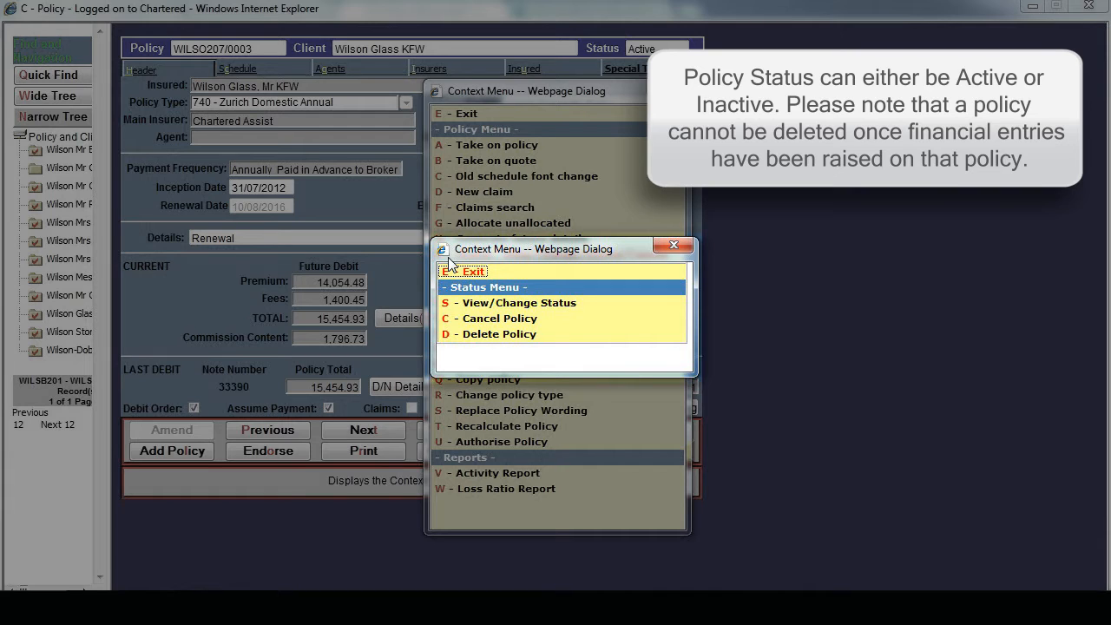
{"action": "left_click", "coordinate": [492, 305]}
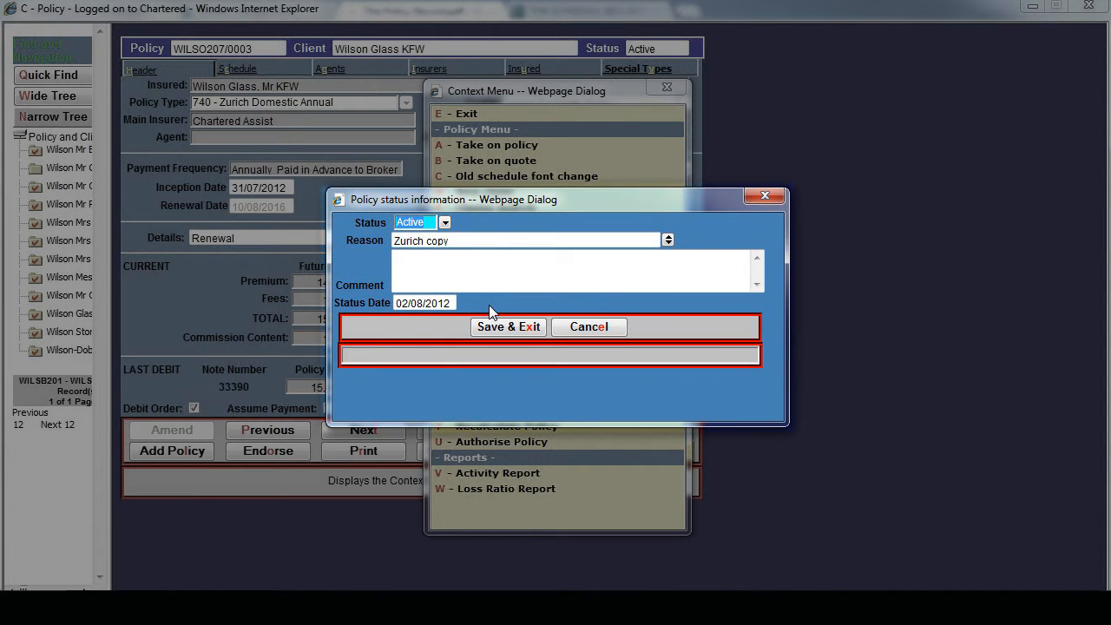
{"action": "left_click", "coordinate": [444, 223]}
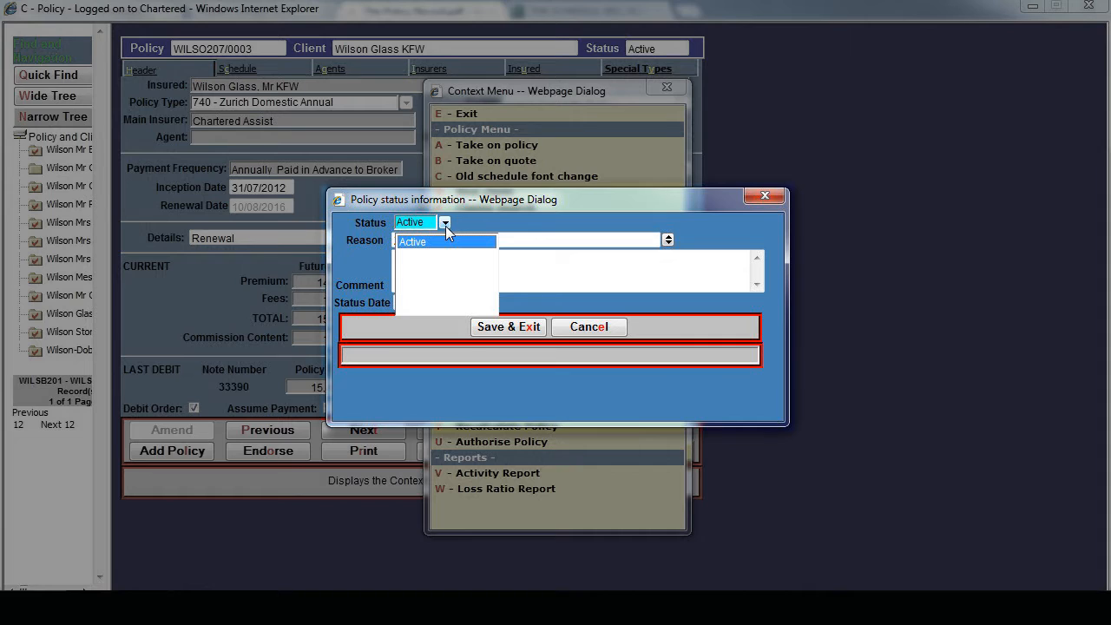
{"action": "left_click", "coordinate": [667, 241]}
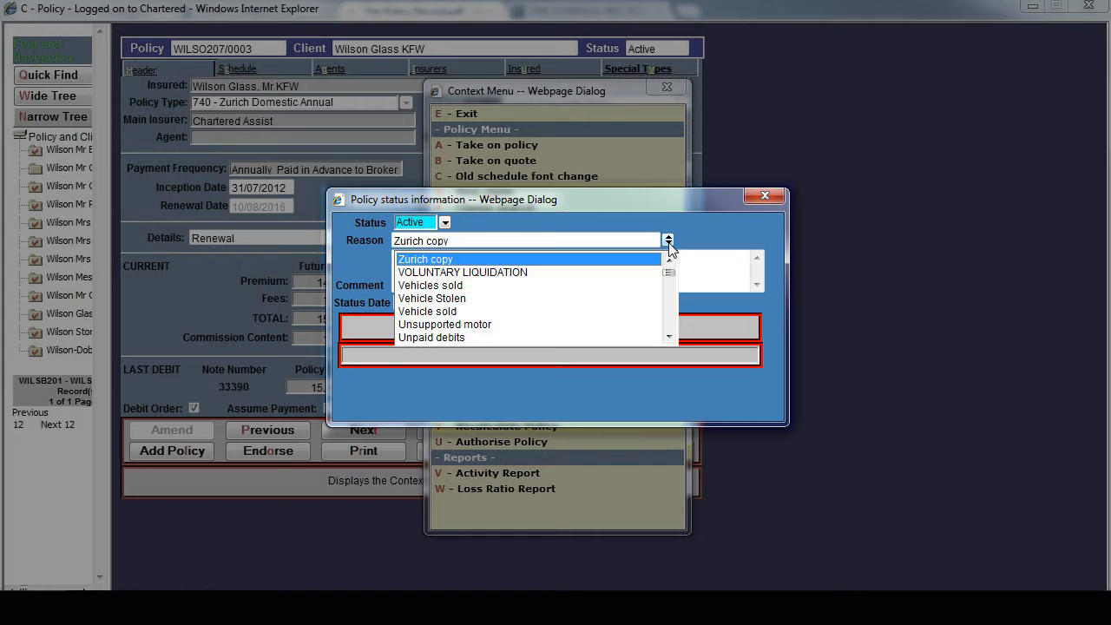
{"action": "left_click", "coordinate": [374, 287]}
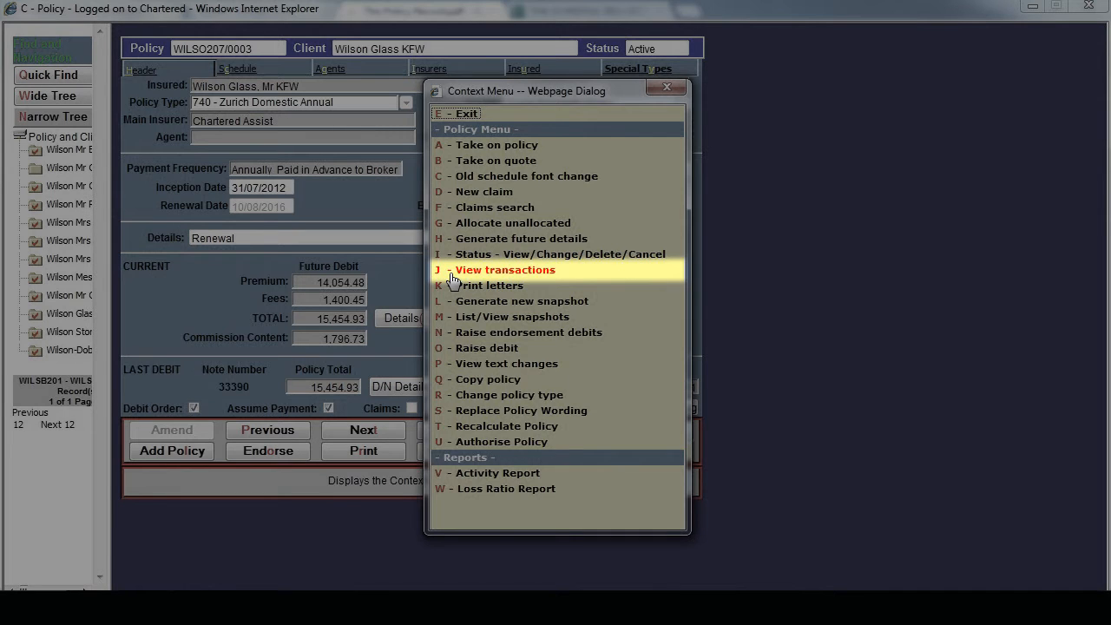
- View the policy's transactions and exit the debit note options without raising or reissuing a debit note
{"action": "left_click", "coordinate": [452, 276]}
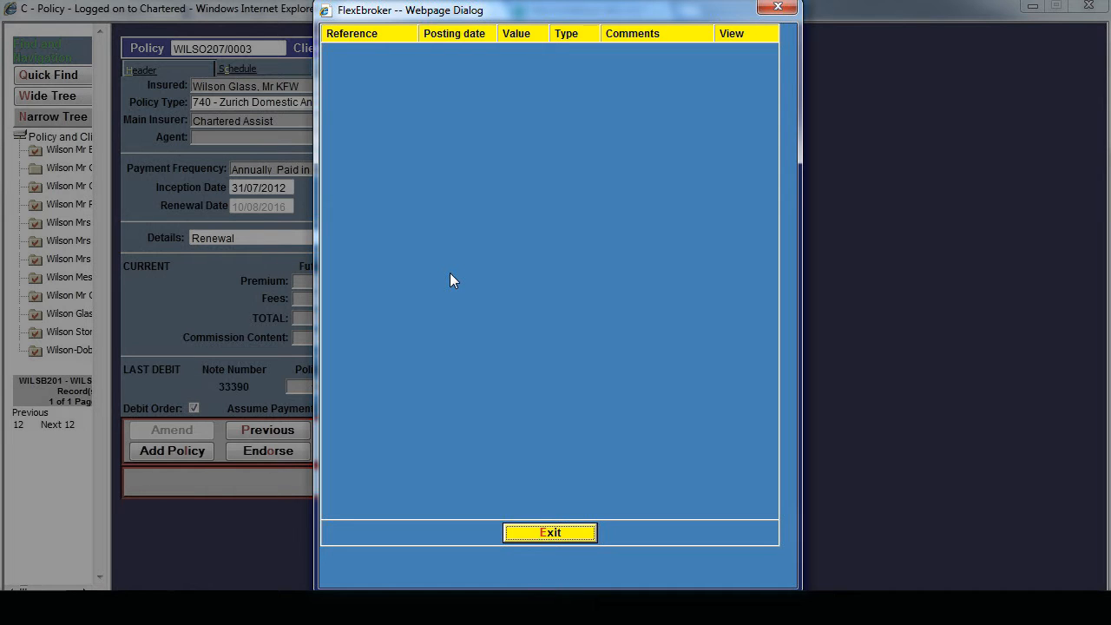
{"action": "key", "text": "Escape"}
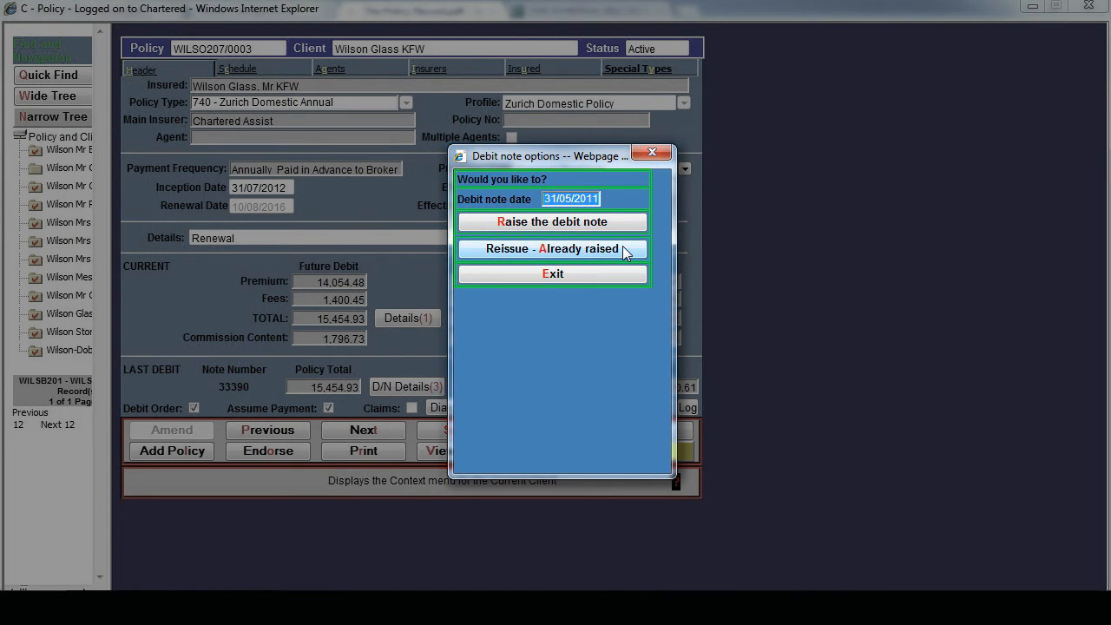
{"action": "left_click", "coordinate": [570, 274]}
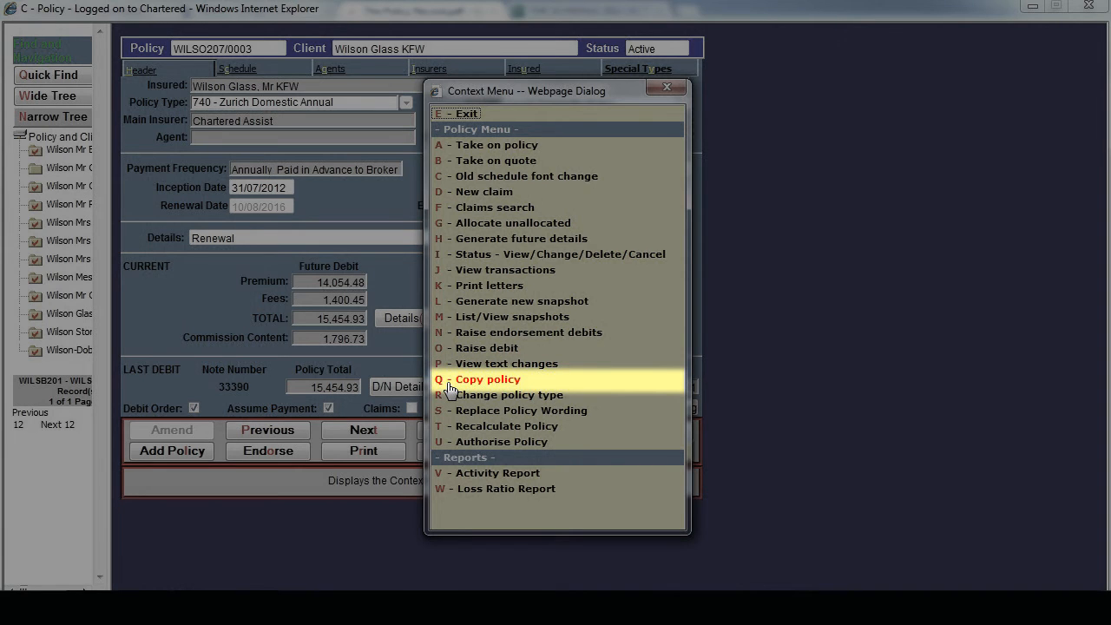
- Set up a copy of the policy to the same client with new policy status Active and status reason CANCELLED
{"action": "left_click", "coordinate": [449, 382]}
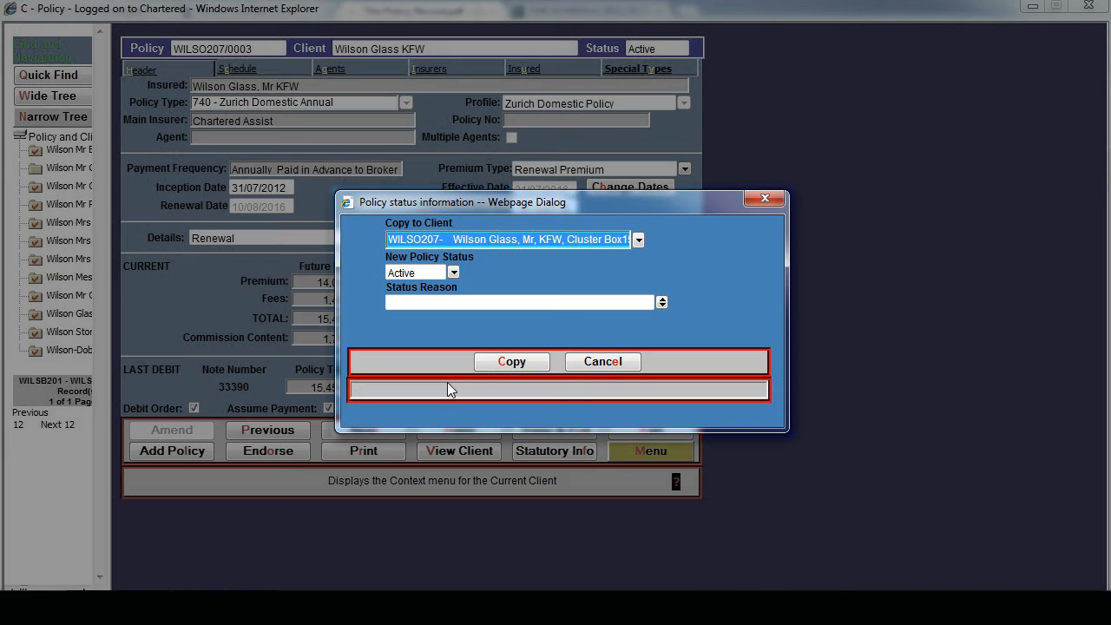
{"action": "left_click", "coordinate": [638, 242]}
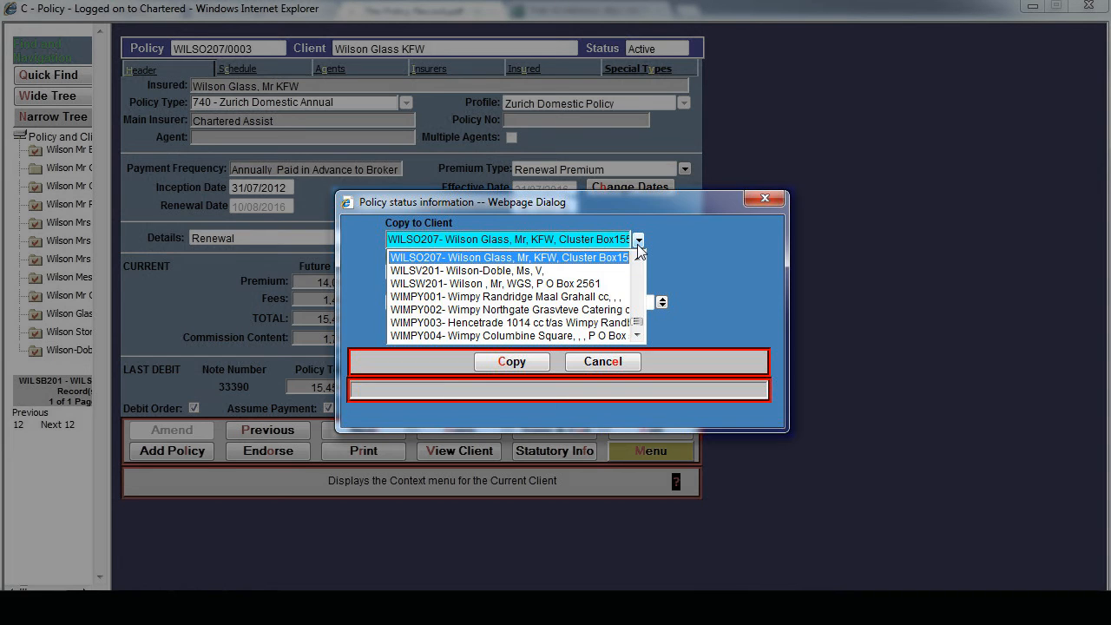
{"action": "left_click", "coordinate": [638, 246]}
{"action": "left_click", "coordinate": [447, 272]}
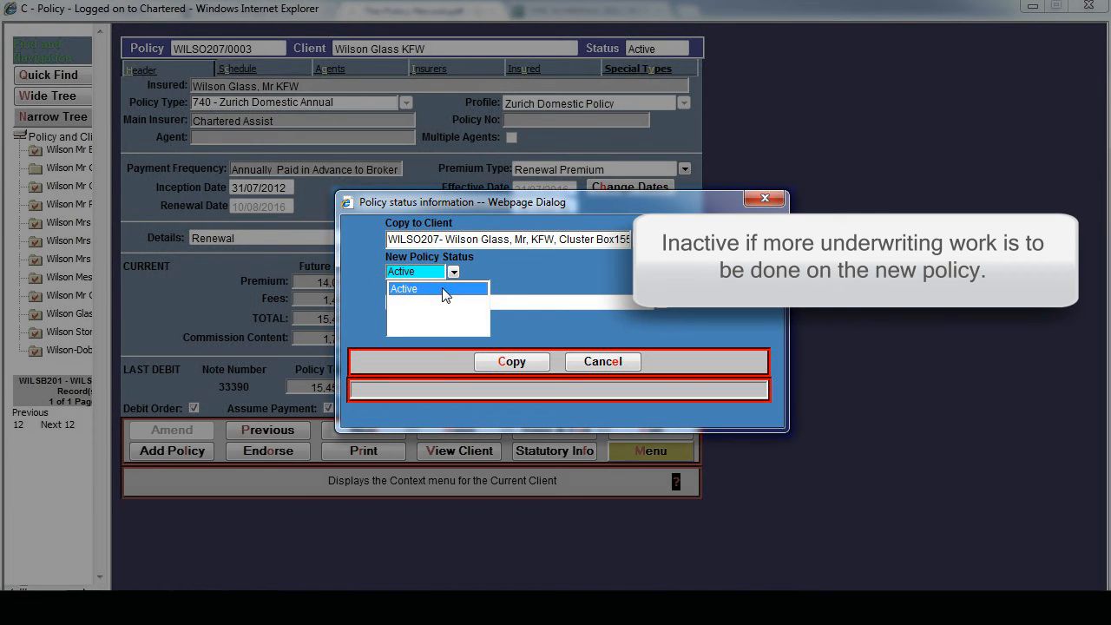
{"action": "left_click", "coordinate": [443, 289]}
{"action": "left_click", "coordinate": [661, 301]}
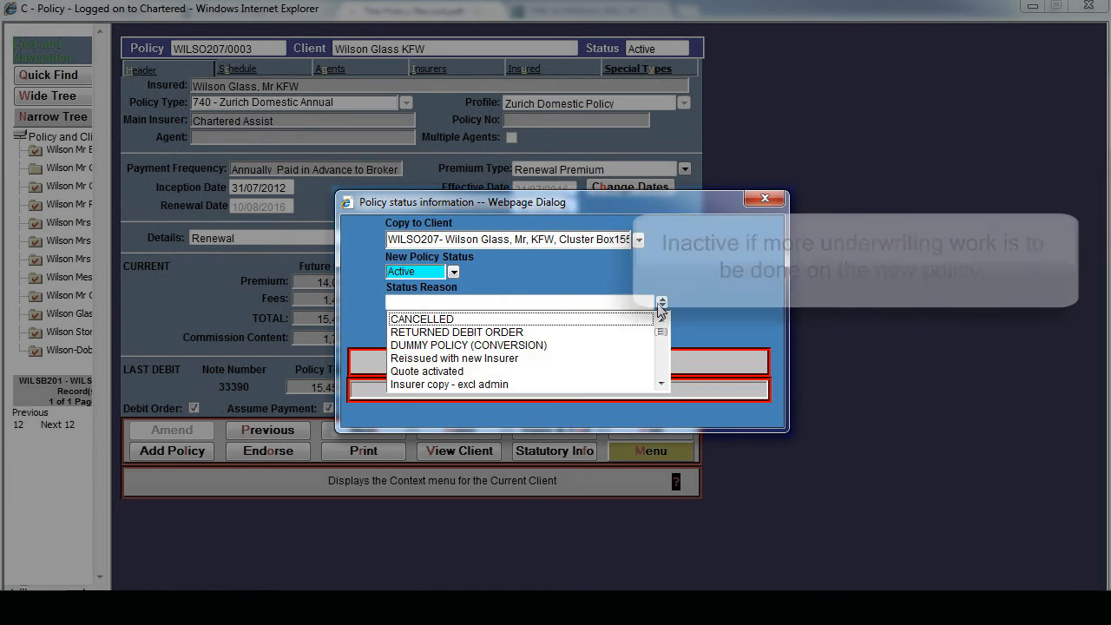
{"action": "left_click", "coordinate": [459, 320]}
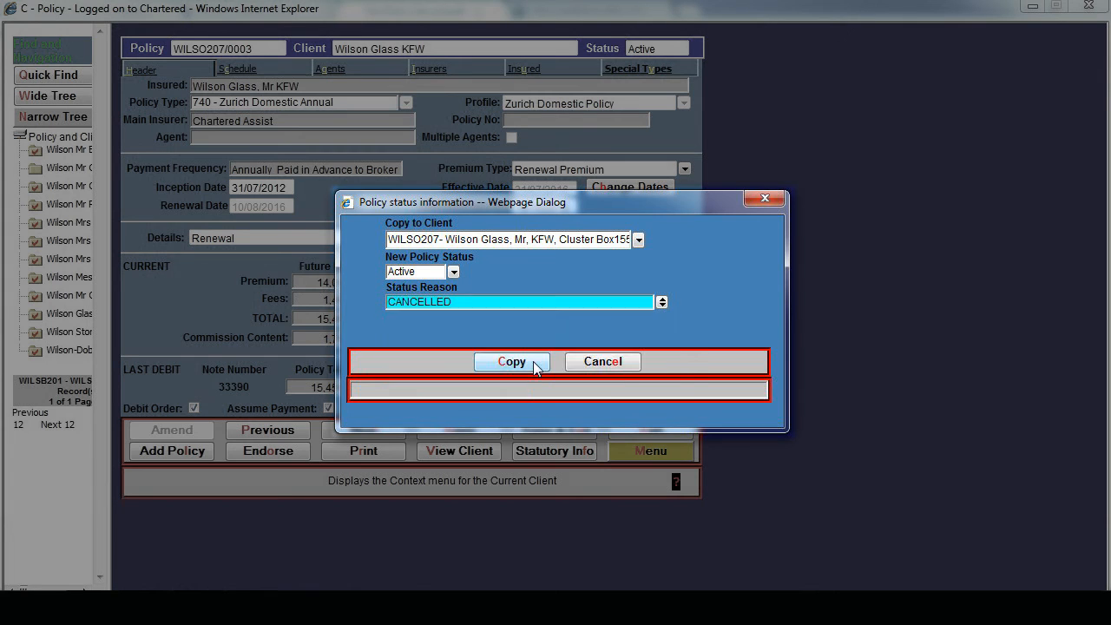
- Run the policy copy, choosing to drop the existing situation records, and acknowledge its completion
{"action": "key", "text": "alt+c"}
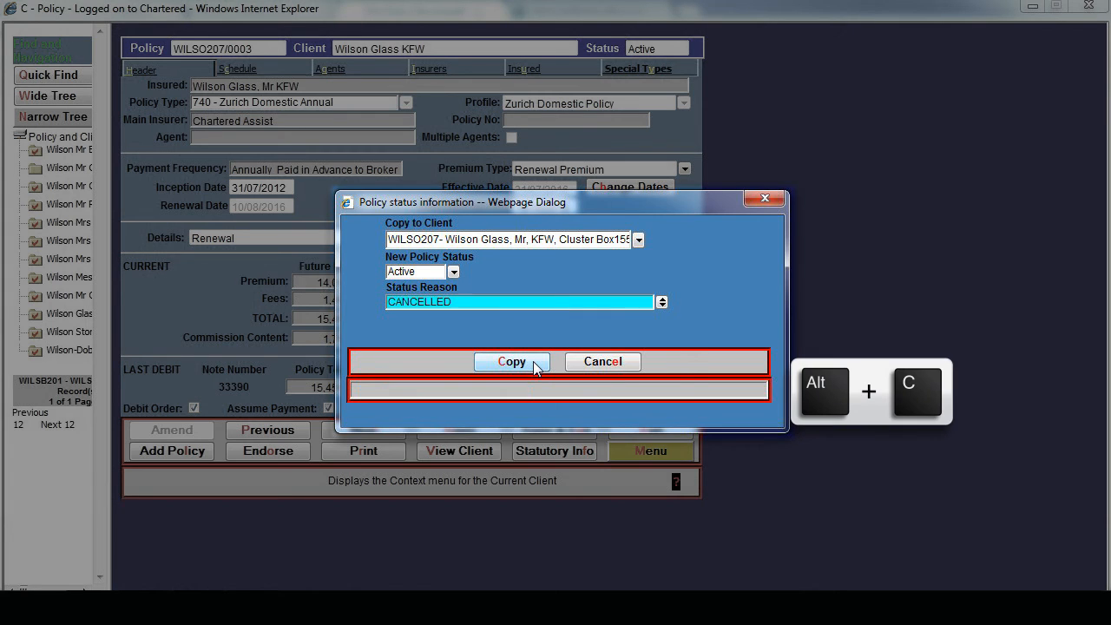
{"action": "left_click", "coordinate": [533, 361]}
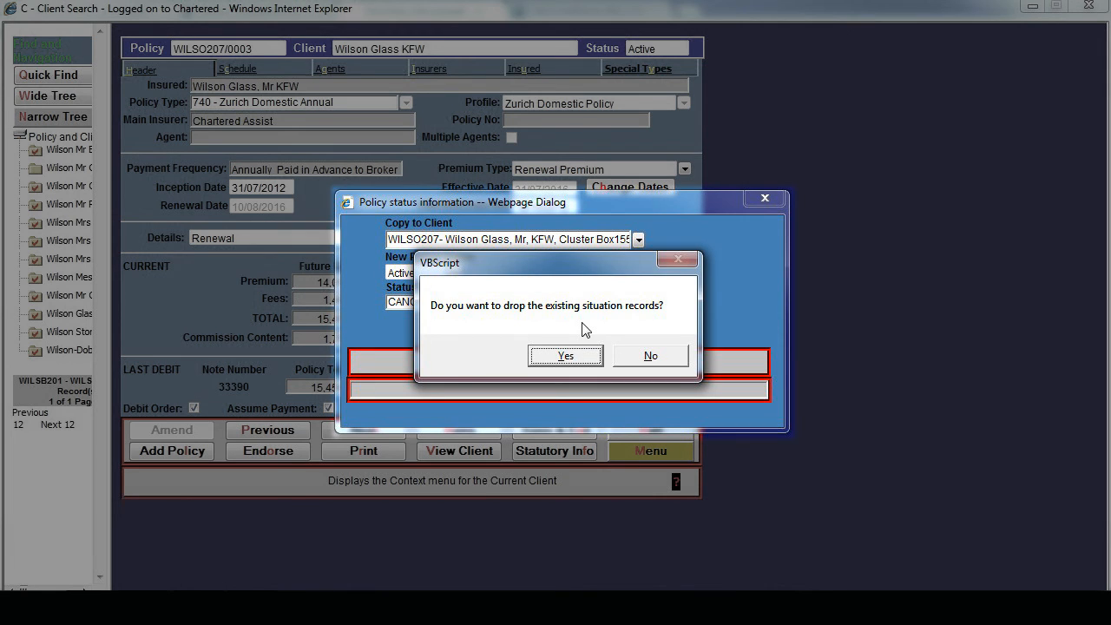
{"action": "left_click", "coordinate": [579, 359]}
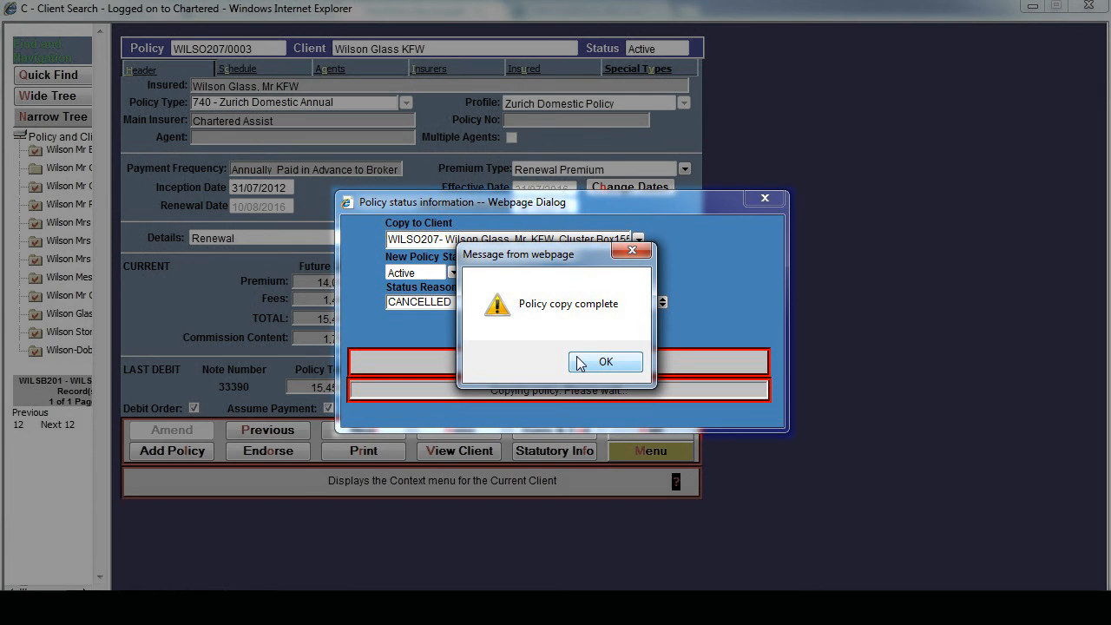
{"action": "left_click", "coordinate": [579, 361]}
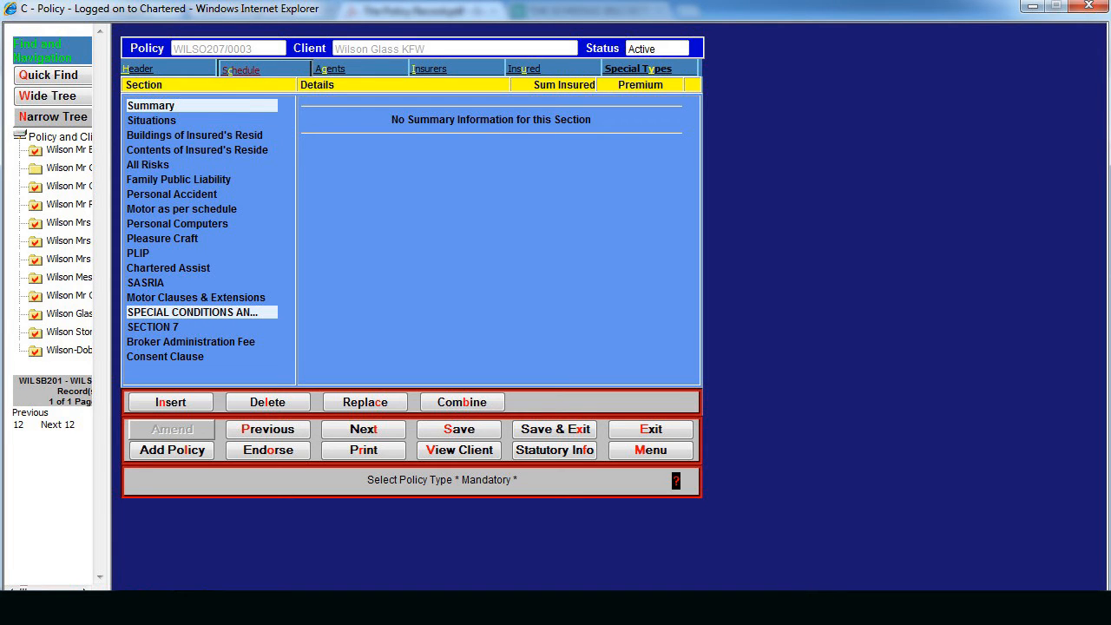